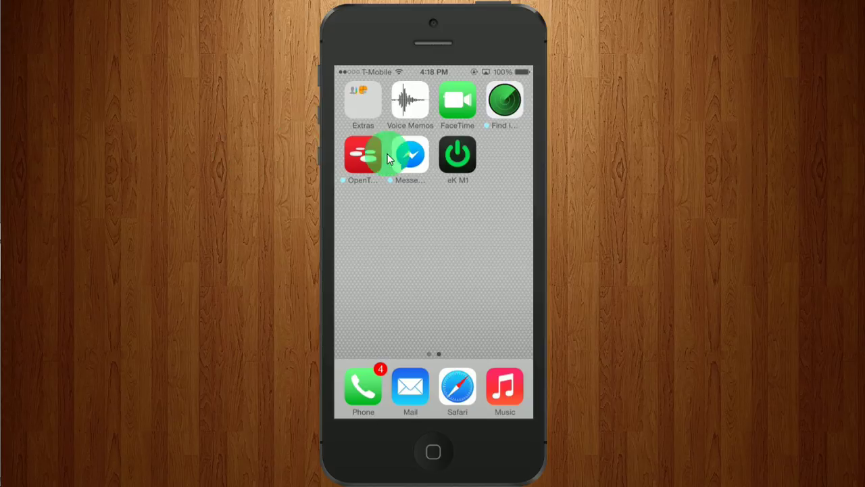
Open the eK M1 app, dismiss the configuration notice and add a new ELK automation system
left_click(464, 157)
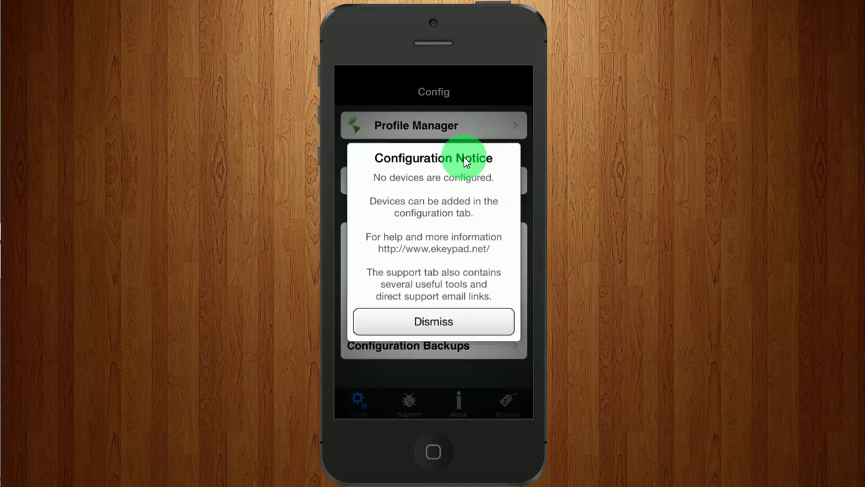
left_click(438, 325)
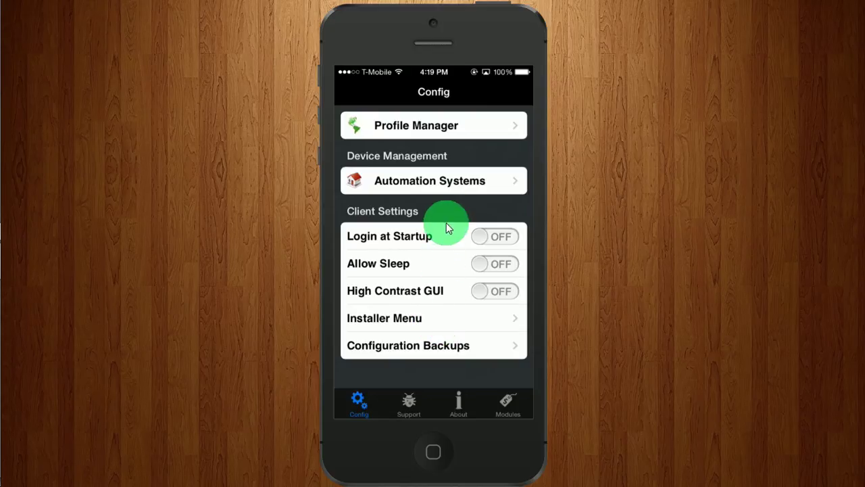
left_click(447, 183)
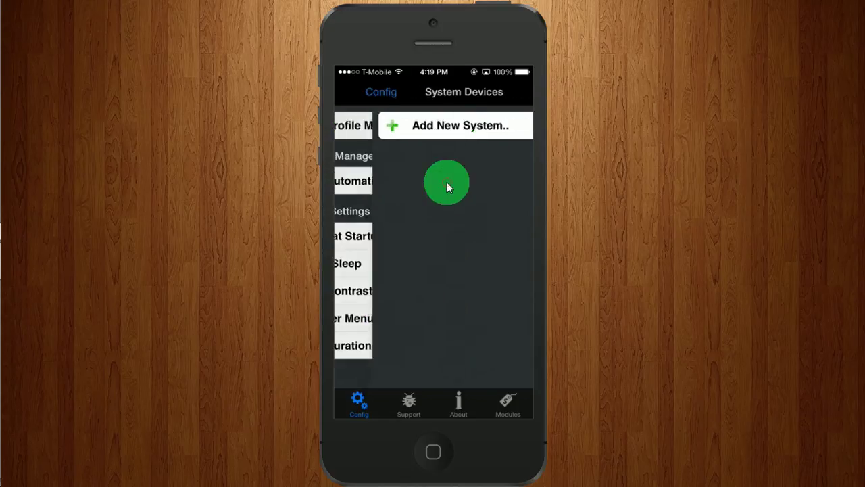
left_click(440, 127)
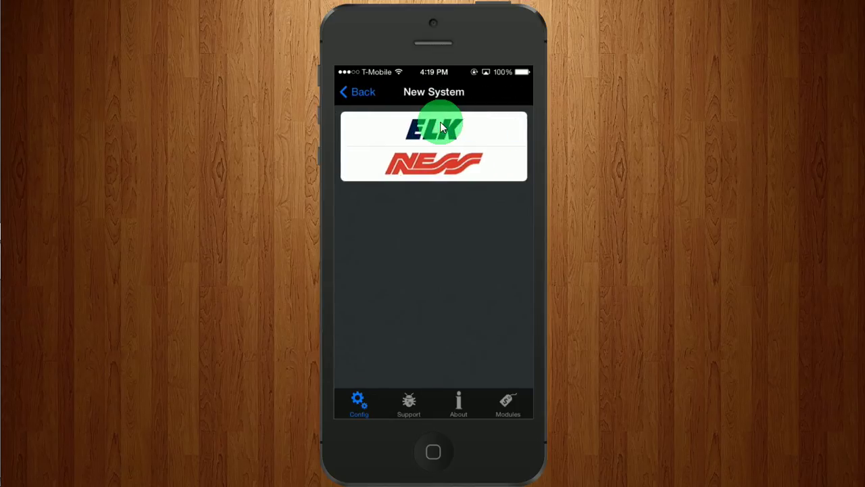
left_click(440, 127)
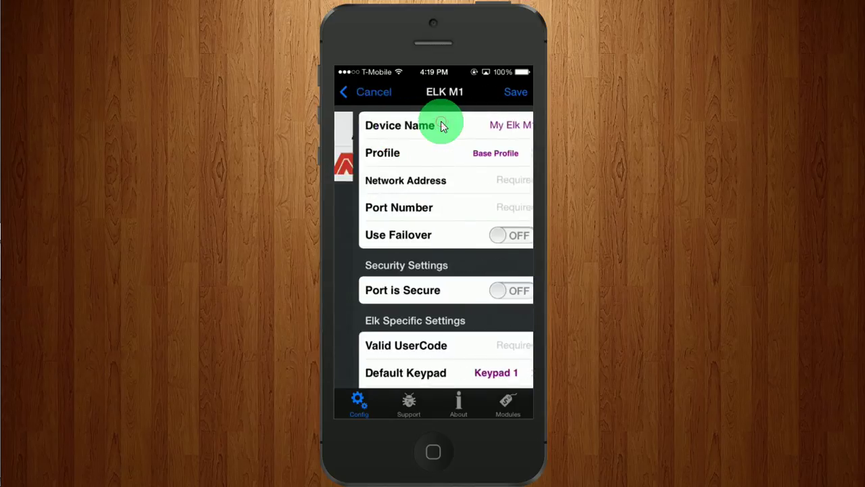
Replace the new system's device name with Office
left_click(518, 128)
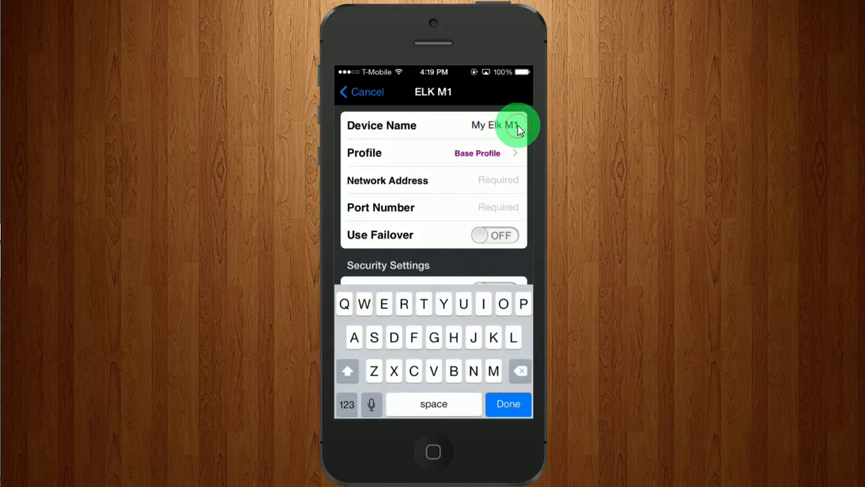
key("BackSpace")
key("BackSpace")
key("BackSpace")
key("BackSpace")
key("BackSpace")
key("BackSpace")
key("BackSpace")
key("BackSpace")
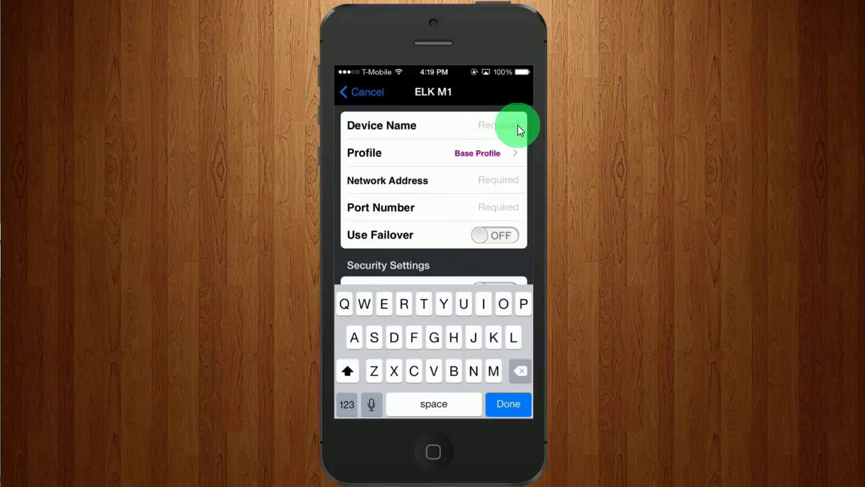
type("Cf")
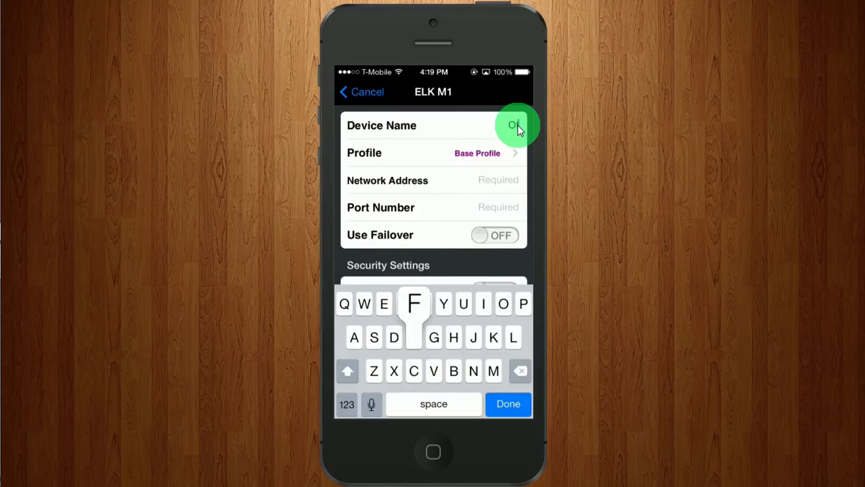
type("fice")
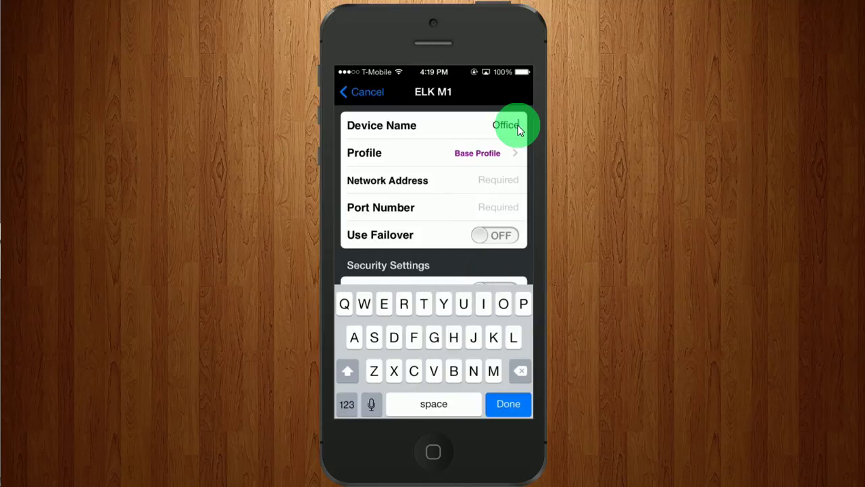
Set the network address to 192.168.1.37 and the port number to 2601
left_click(503, 181)
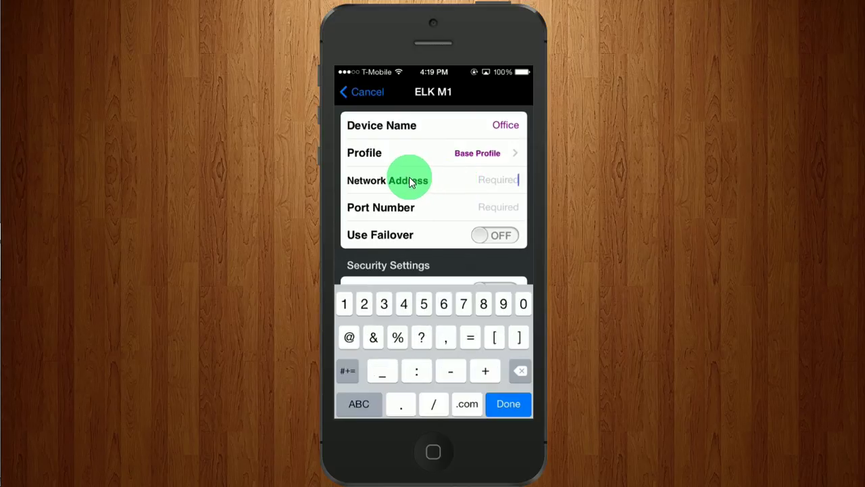
type("19")
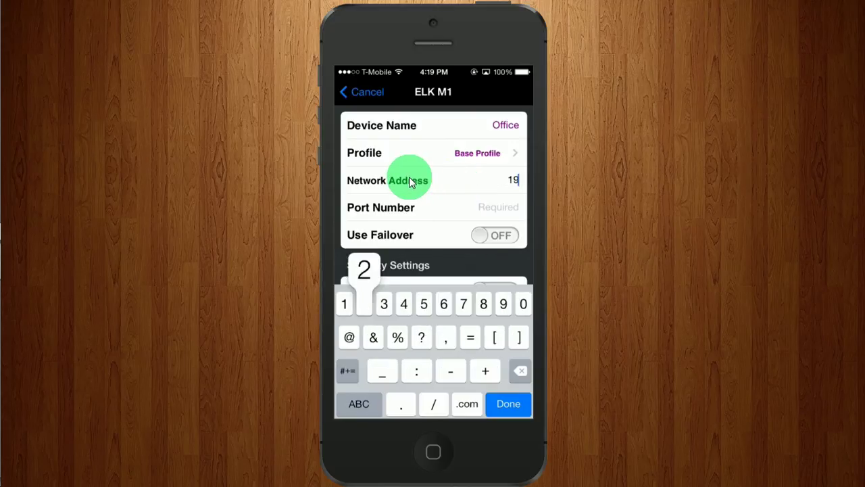
type("2.")
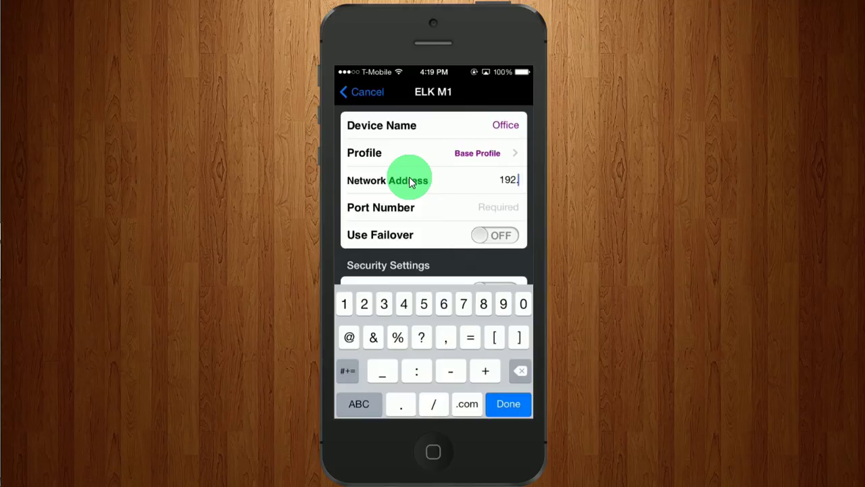
type("16")
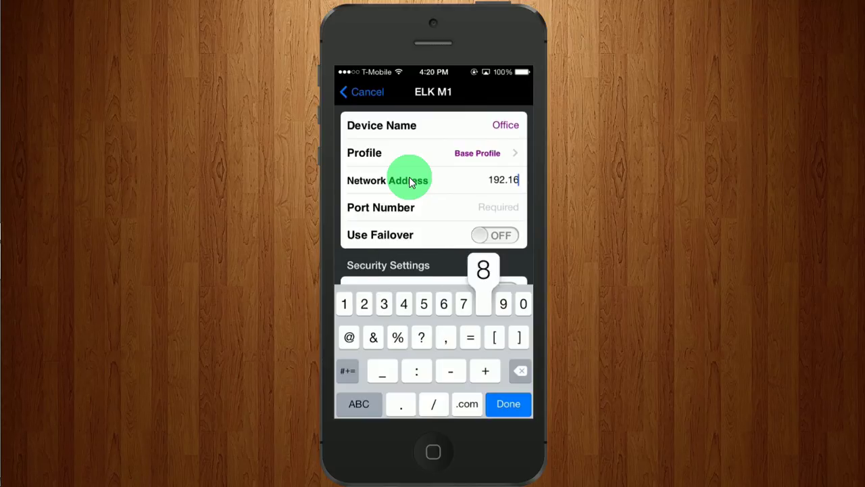
type("8.1.3")
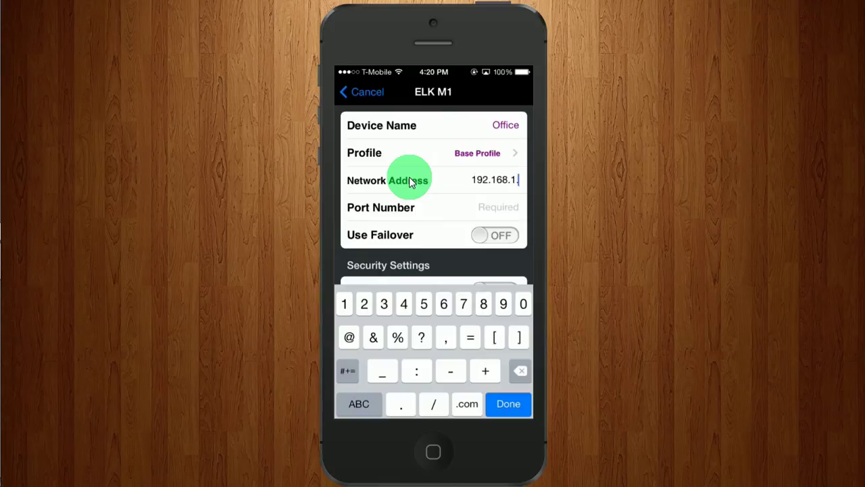
type("7")
key("Tab")
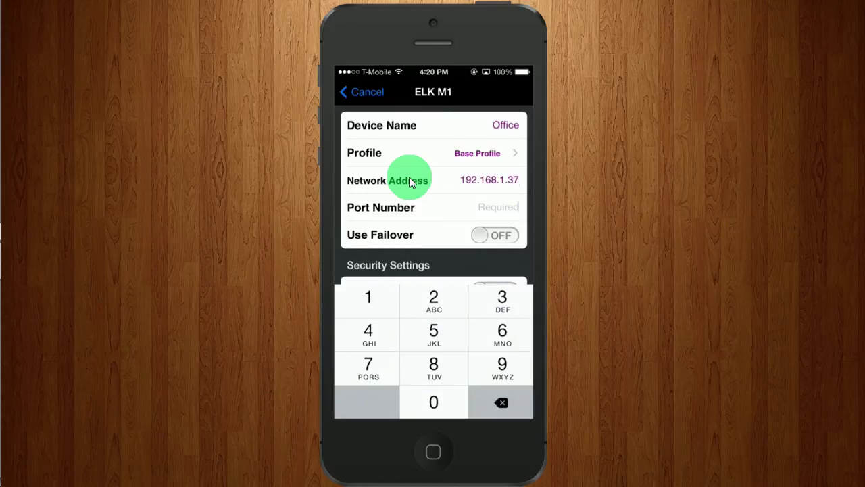
type("2601")
left_click(410, 183)
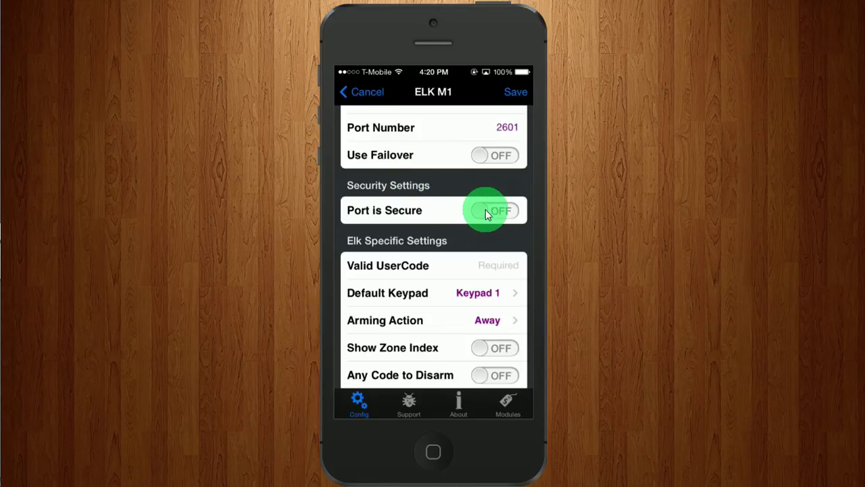
Mark the port as secure, enter the valid user code and save the new system, dismissing the caching notice
left_click_drag(486, 209, 510, 300)
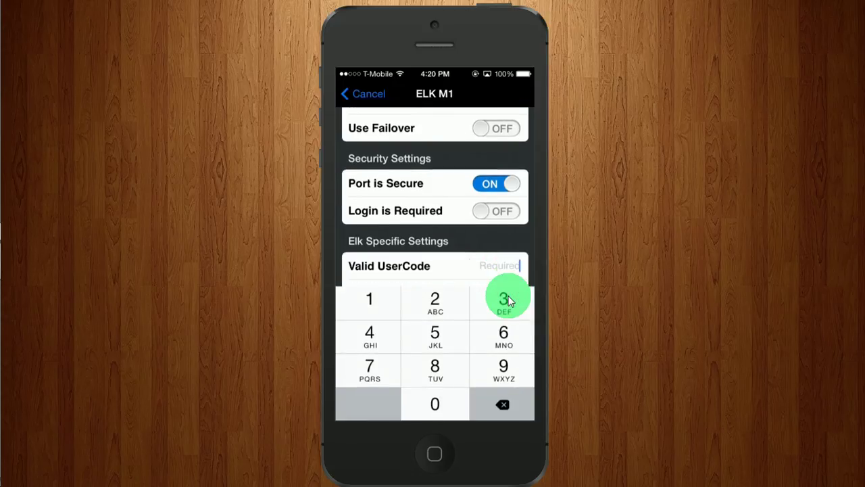
left_click(370, 302)
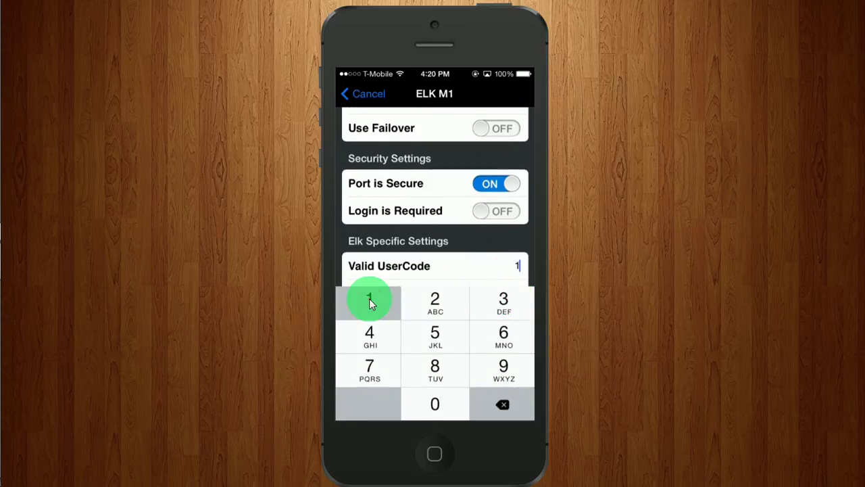
left_click(421, 301)
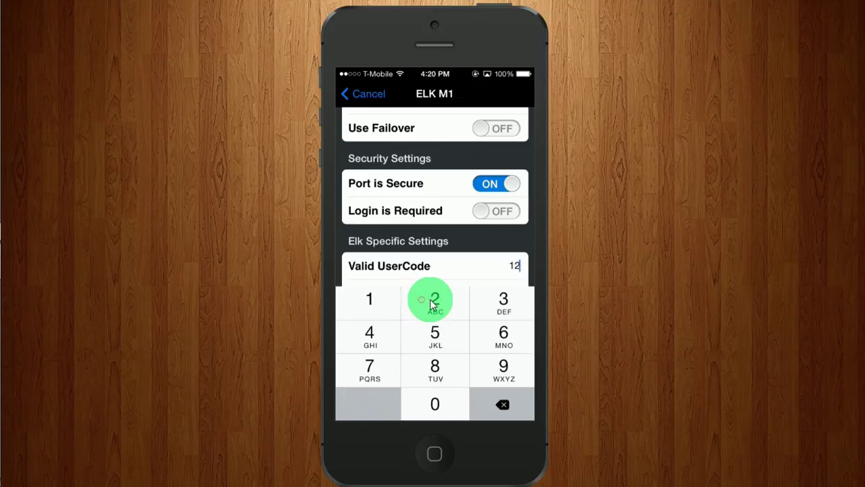
left_click(492, 305)
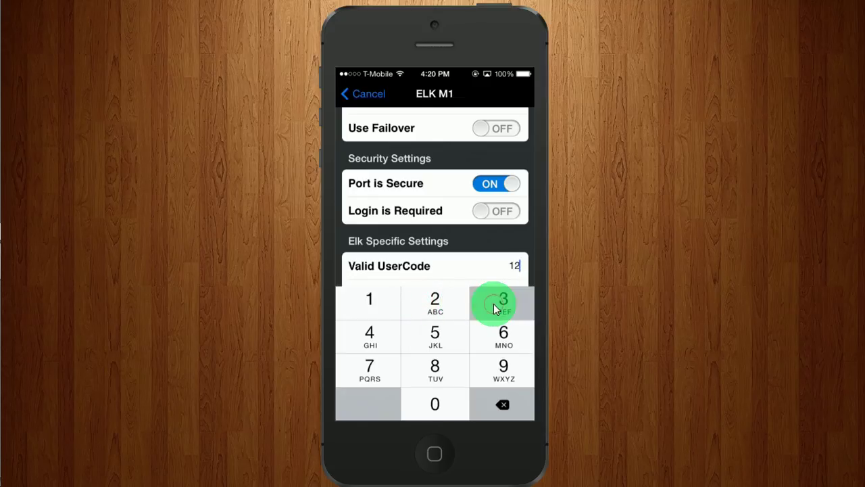
left_click(378, 333)
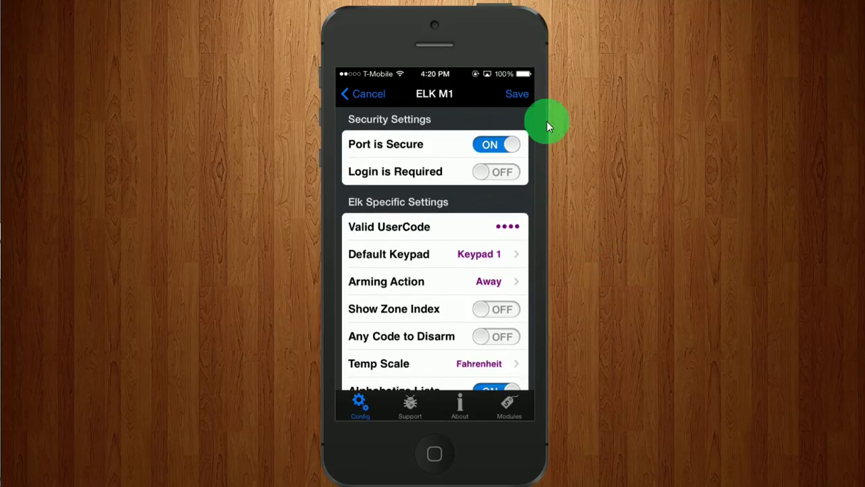
left_click(518, 95)
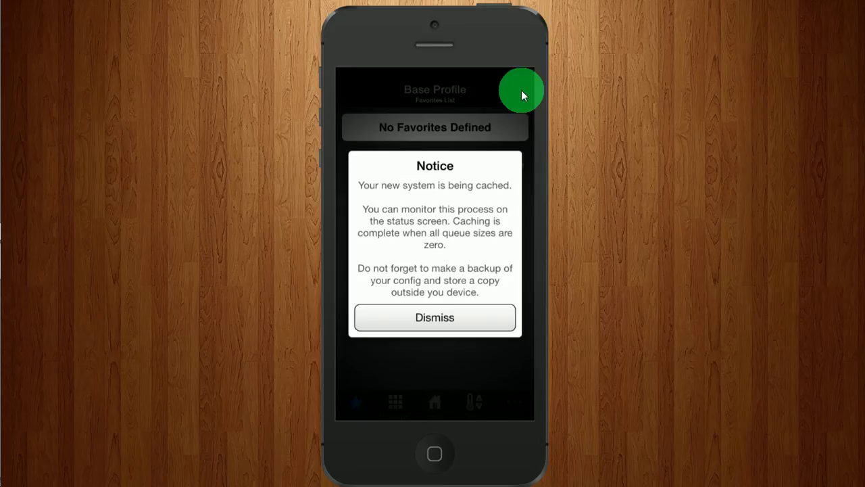
left_click(454, 320)
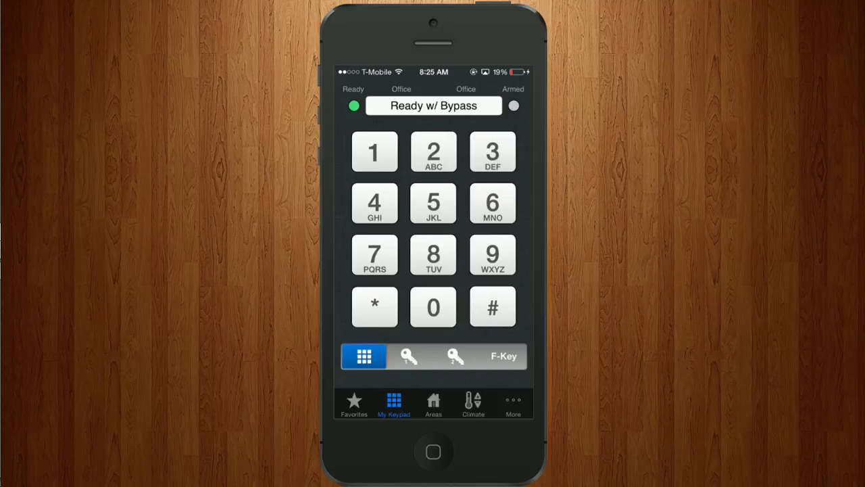
Check the Office system's connection status, message queues and cached items on the status screen
left_click(513, 404)
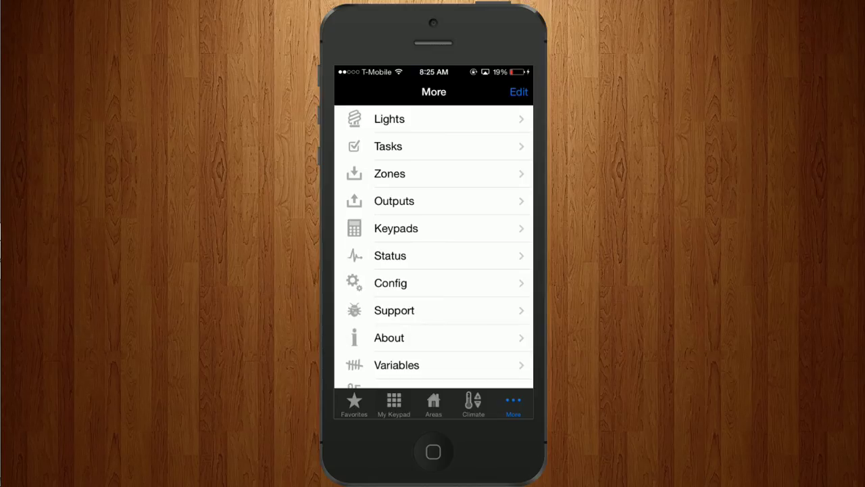
left_click(397, 260)
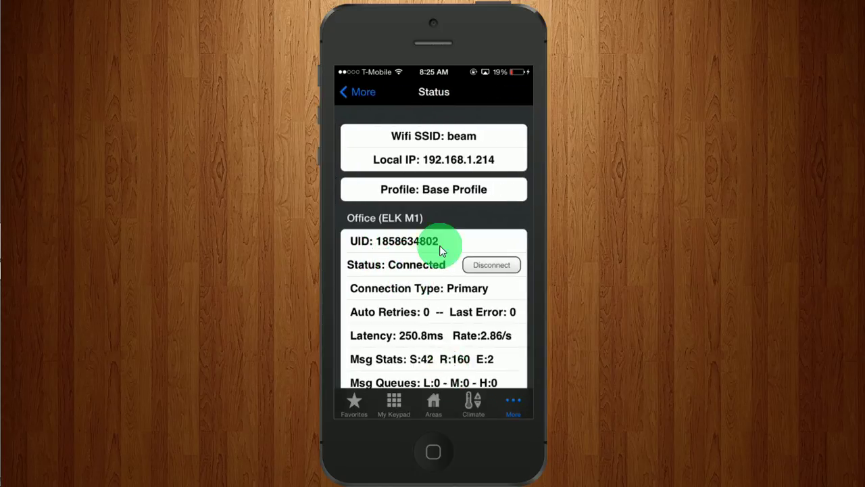
left_click_drag(440, 248, 440, 228)
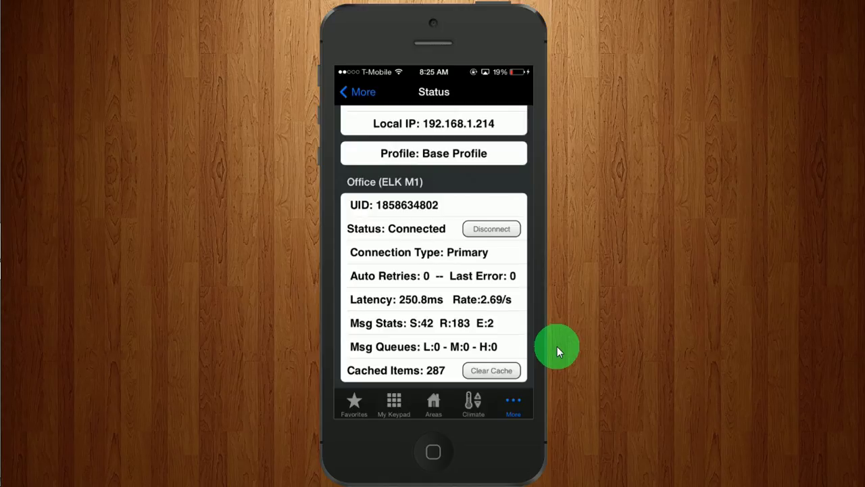
left_click(358, 92)
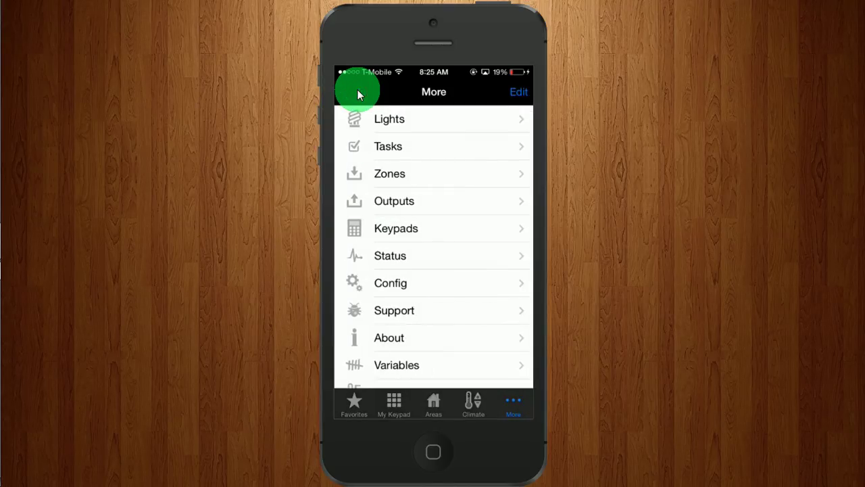
View the keypad's arming options page for the Office area and return to the number pad
left_click(395, 403)
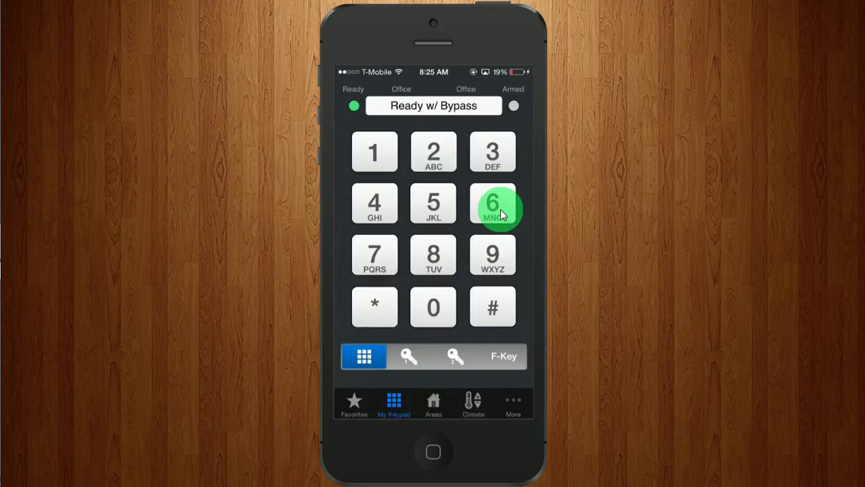
left_click_drag(503, 209, 319, 237)
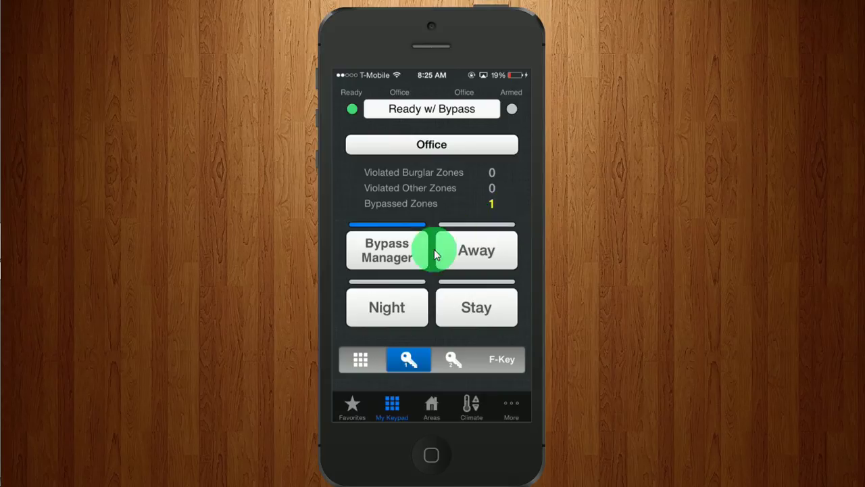
left_click(478, 251)
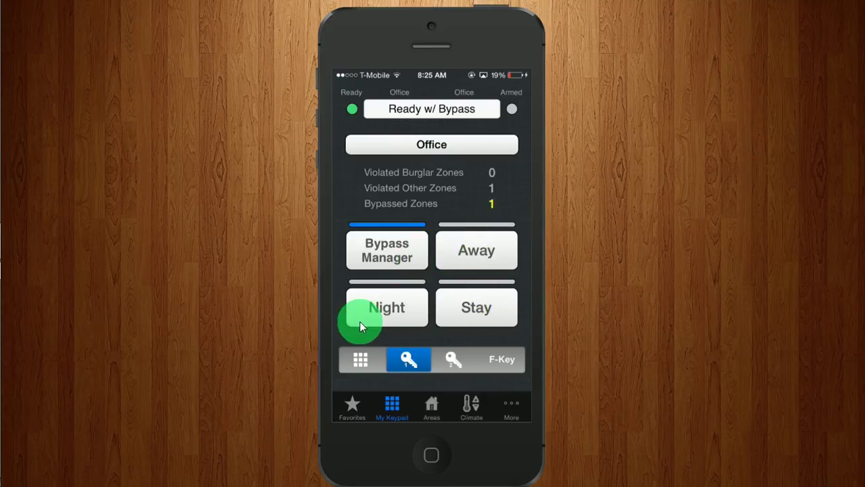
left_click_drag(360, 321, 630, 274)
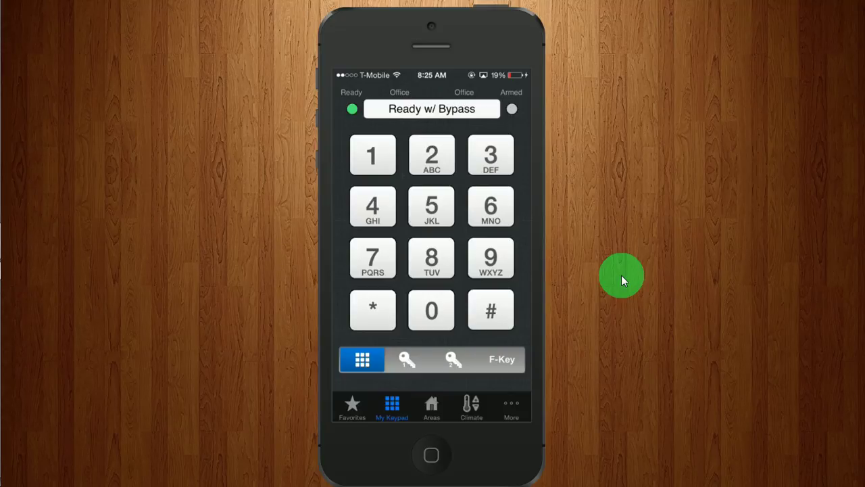
Review the Office system's configuration details, including its network address, and return to the keypad without saving changes
left_click(512, 409)
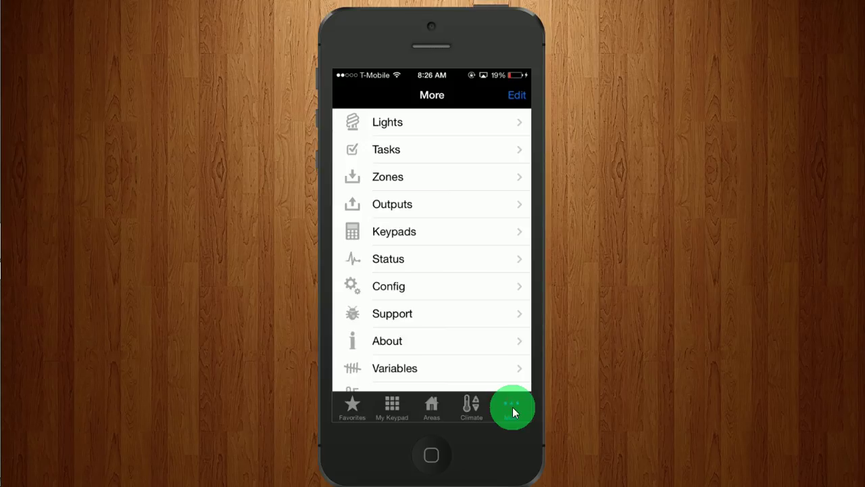
left_click(443, 283)
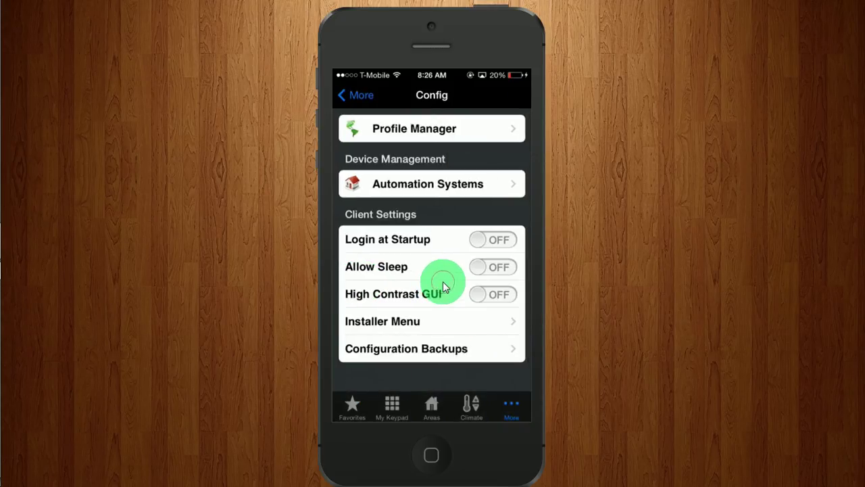
left_click(463, 192)
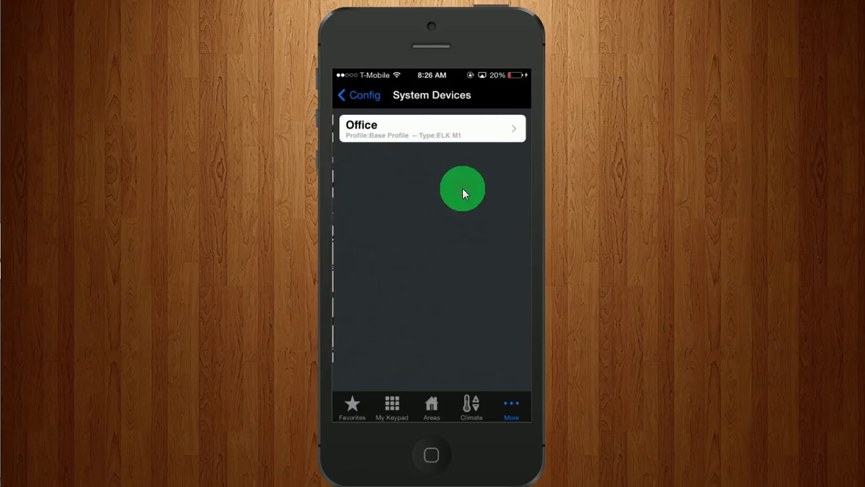
left_click(465, 132)
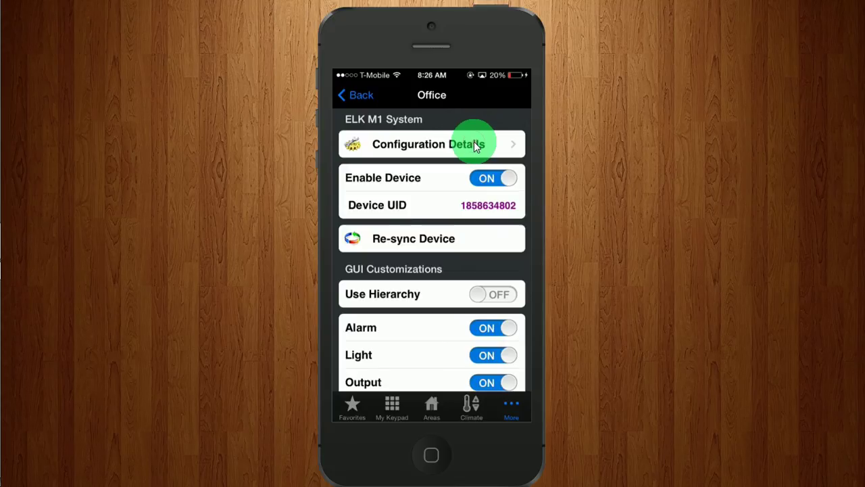
left_click(476, 146)
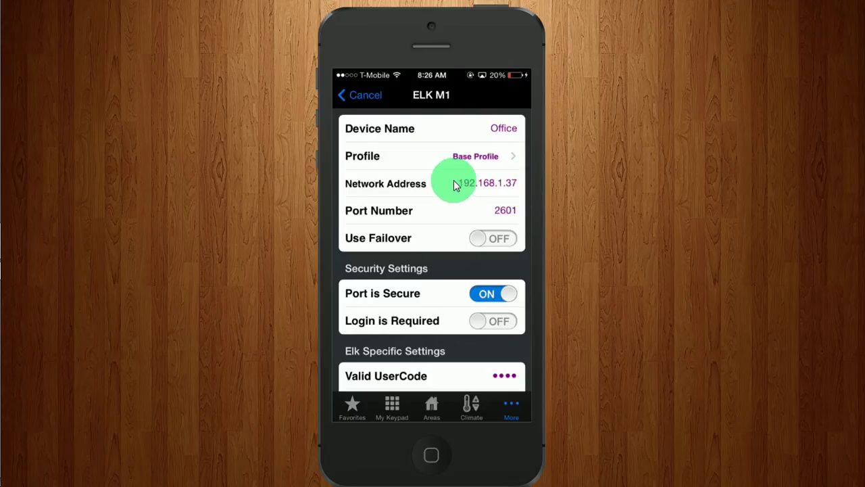
left_click(488, 188)
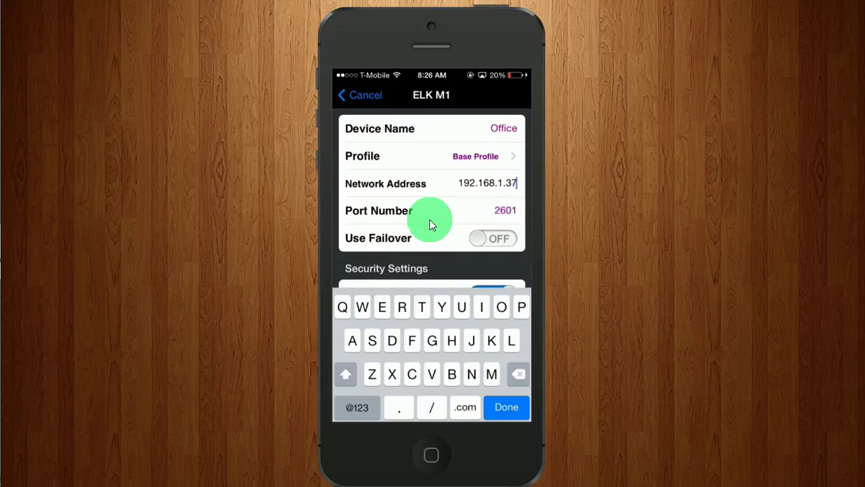
left_click(506, 414)
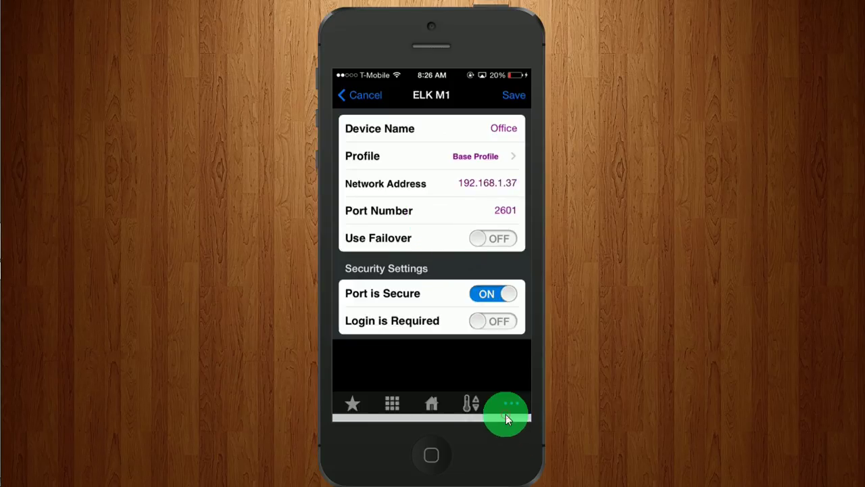
left_click(365, 96)
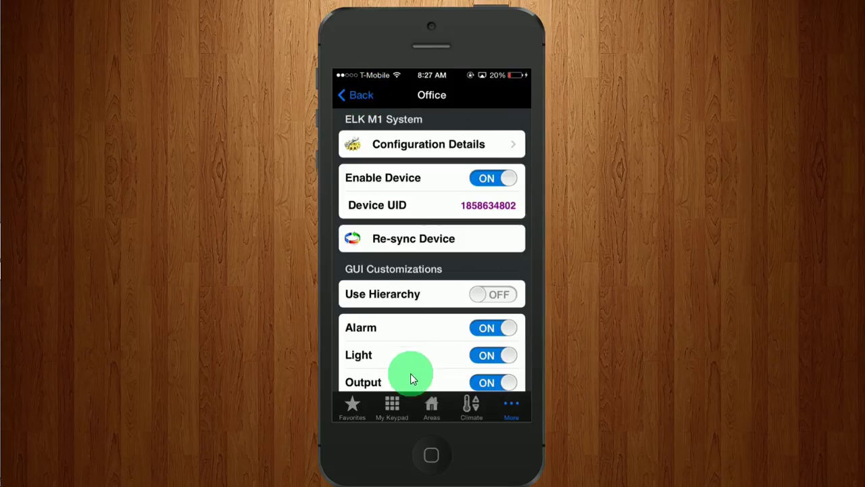
left_click(395, 409)
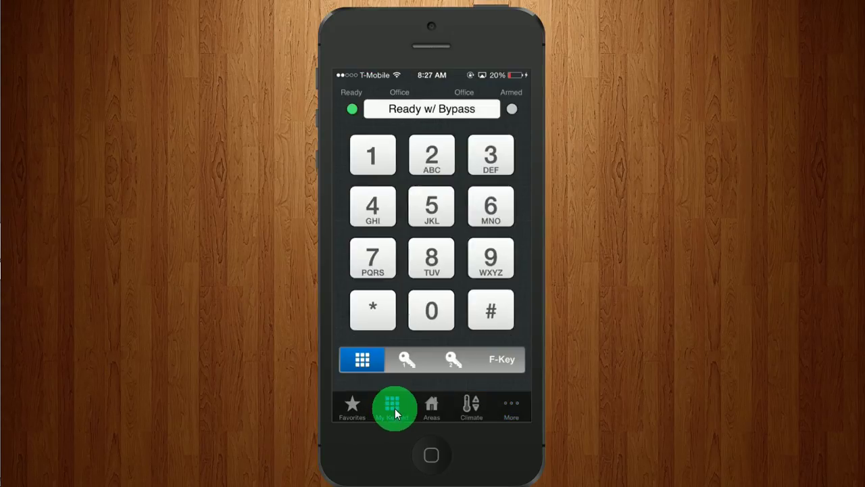